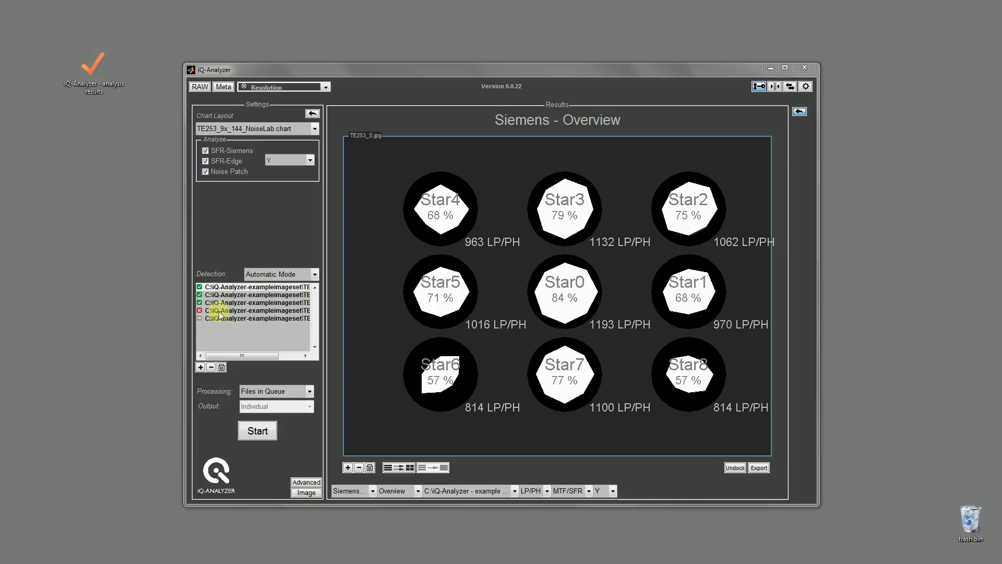
- Remove the failed fourth file and the remaining unprocessed file from the queue
click(219, 312)
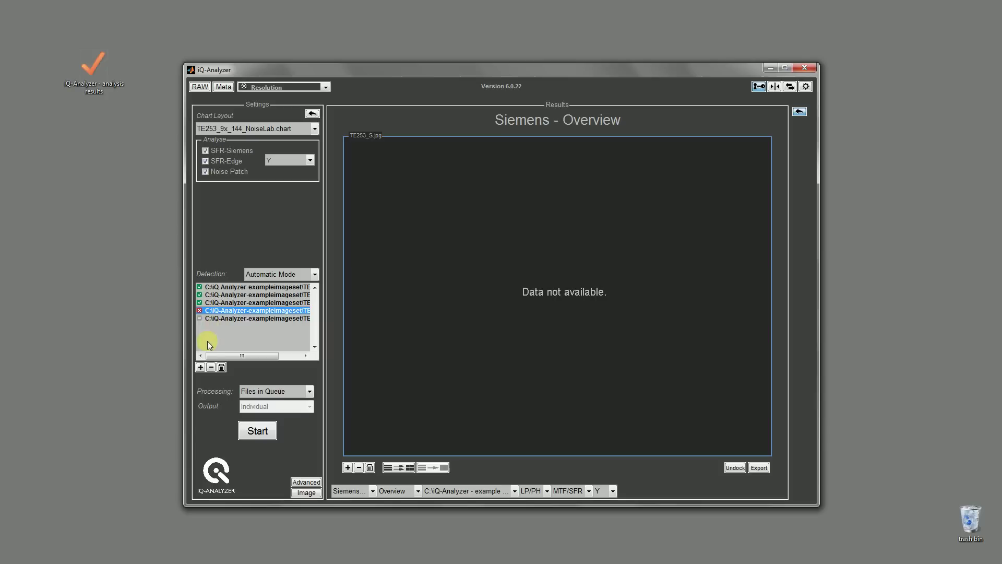
click(211, 367)
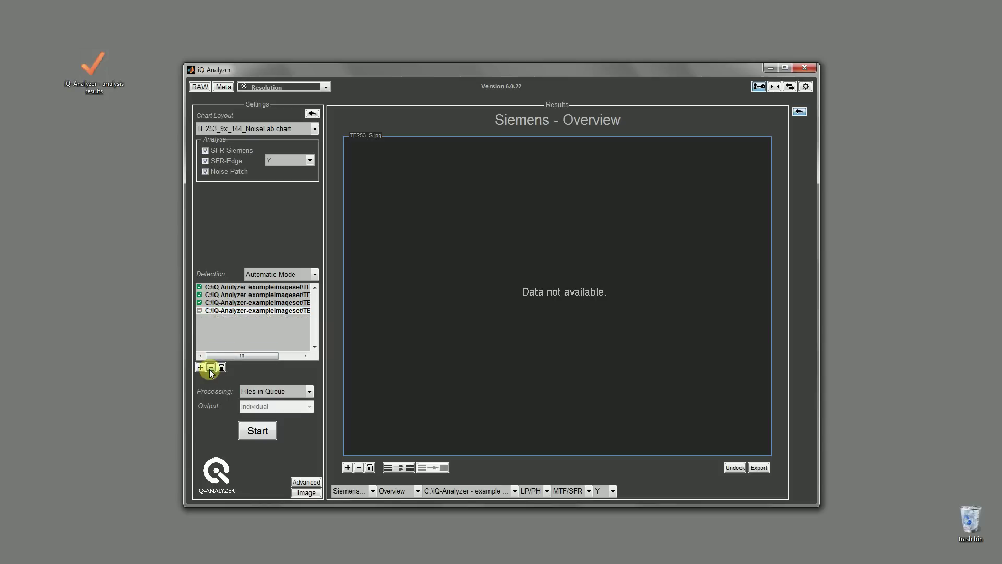
click(248, 303)
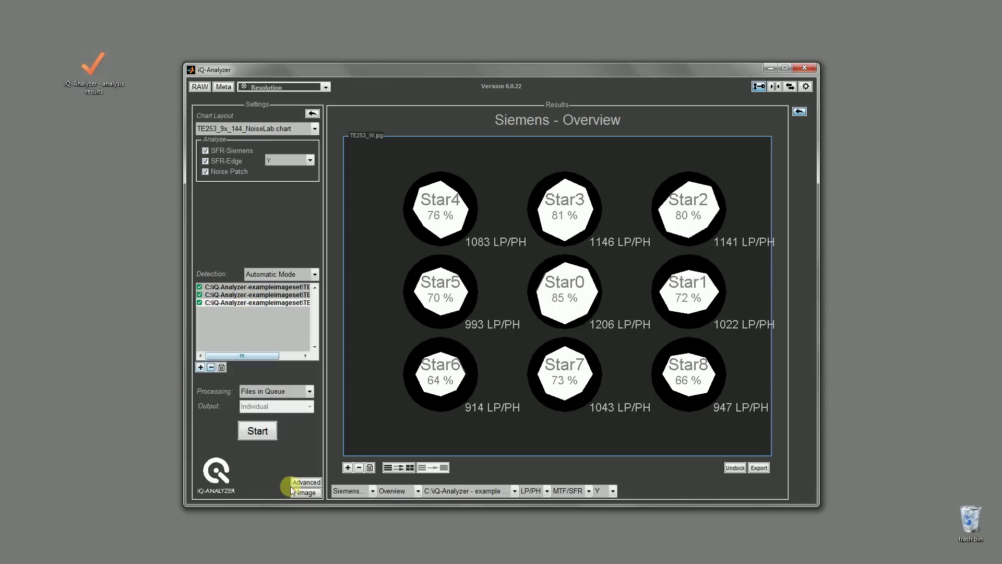
- Show the annotated ROI chart image and label three stars as Star1, Star2 and Star3
click(306, 493)
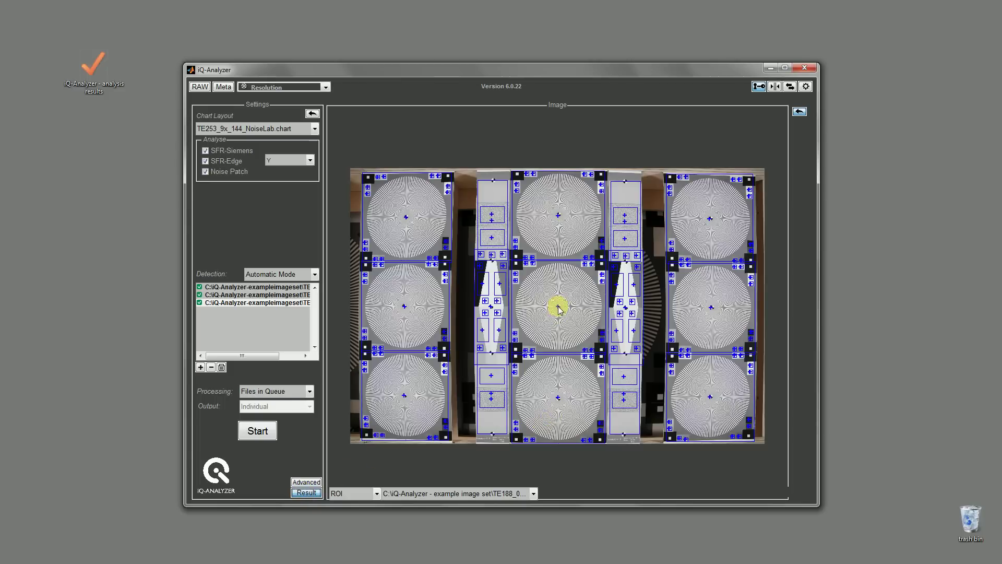
click(712, 309)
click(709, 219)
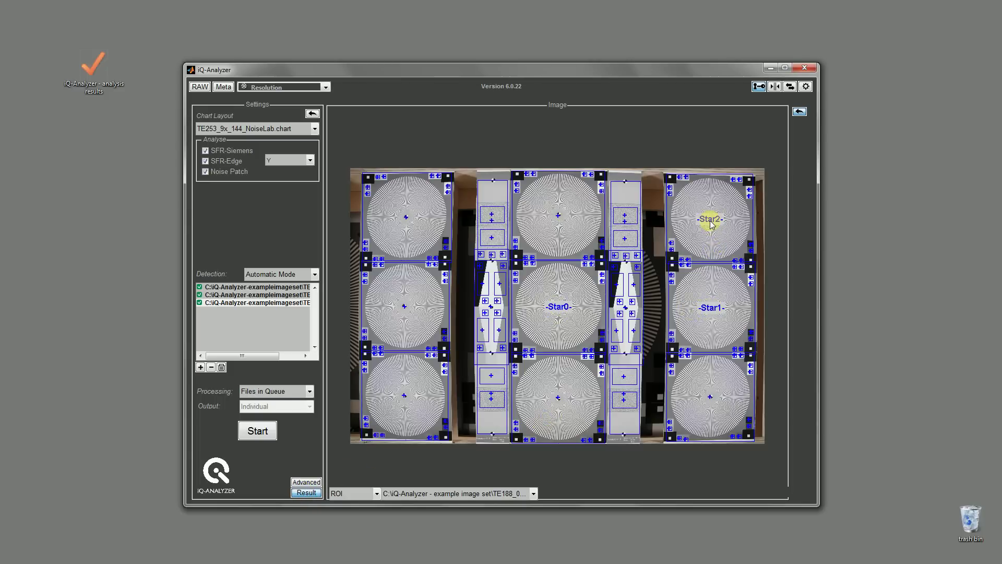
click(563, 219)
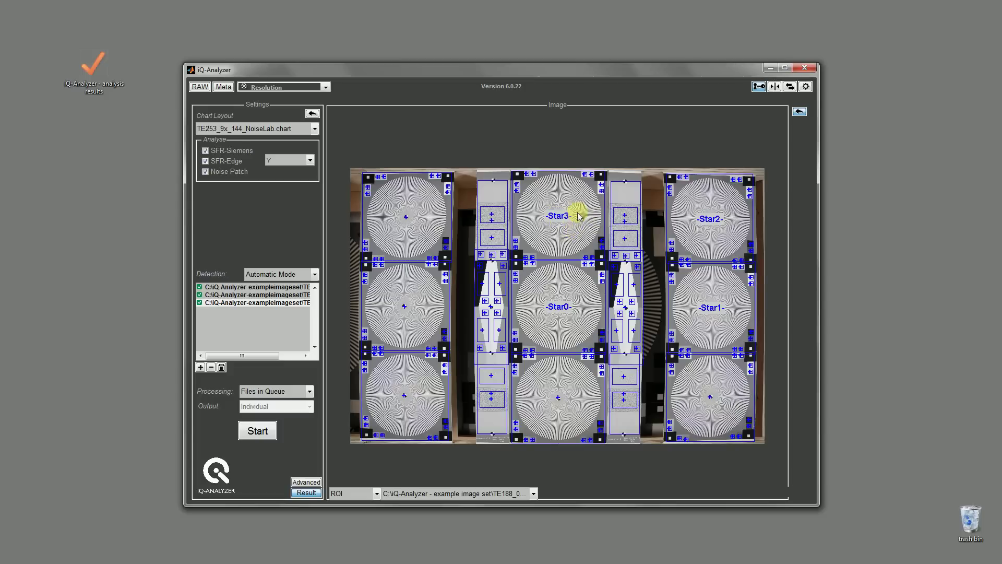
- Hide the Star3, Star2, Star1 and Star0 labels again
click(563, 217)
click(702, 217)
click(702, 297)
click(564, 309)
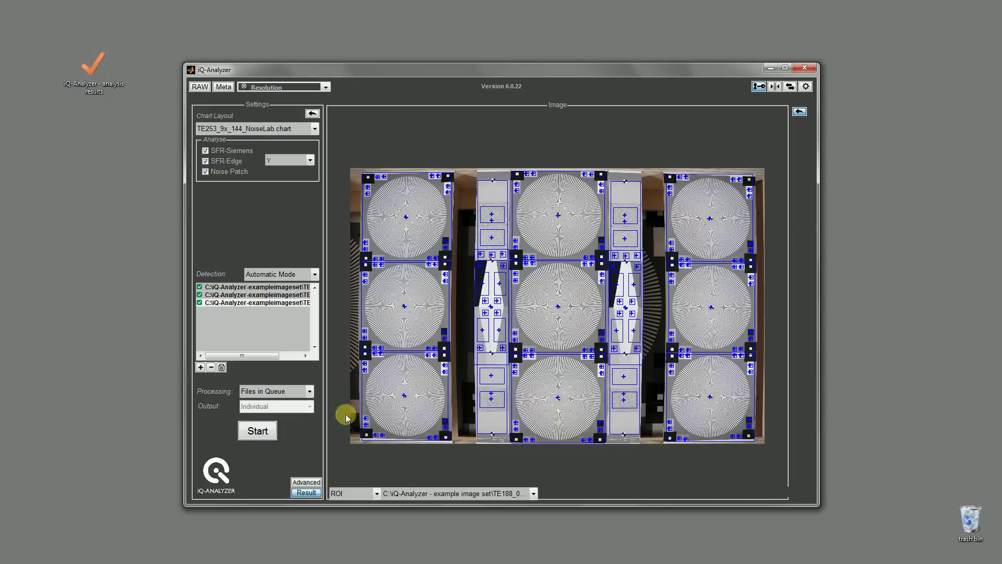
- Return to the overview and step through Segments and Stars views to the Limit vs. Field plot
click(308, 493)
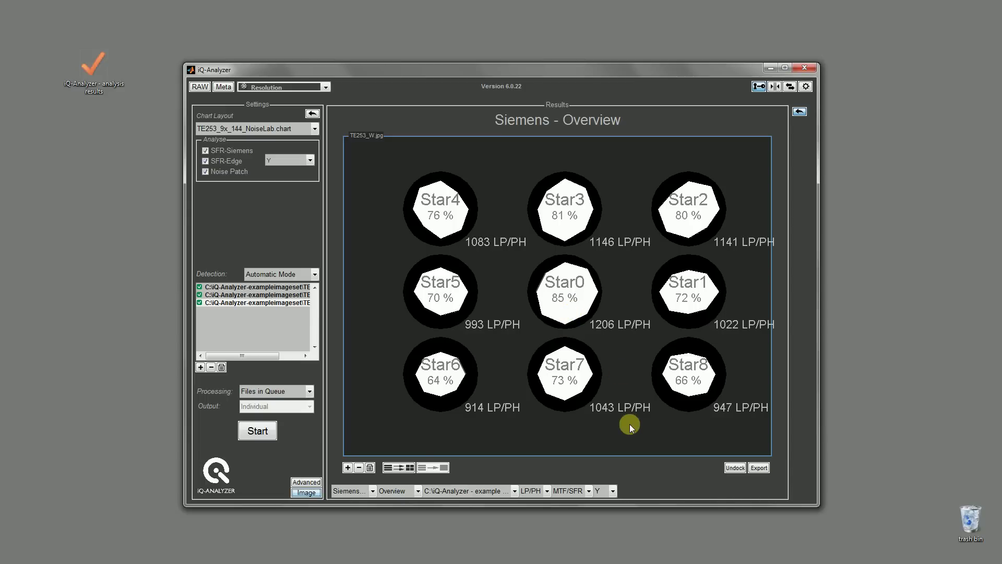
click(389, 491)
click(396, 515)
click(406, 496)
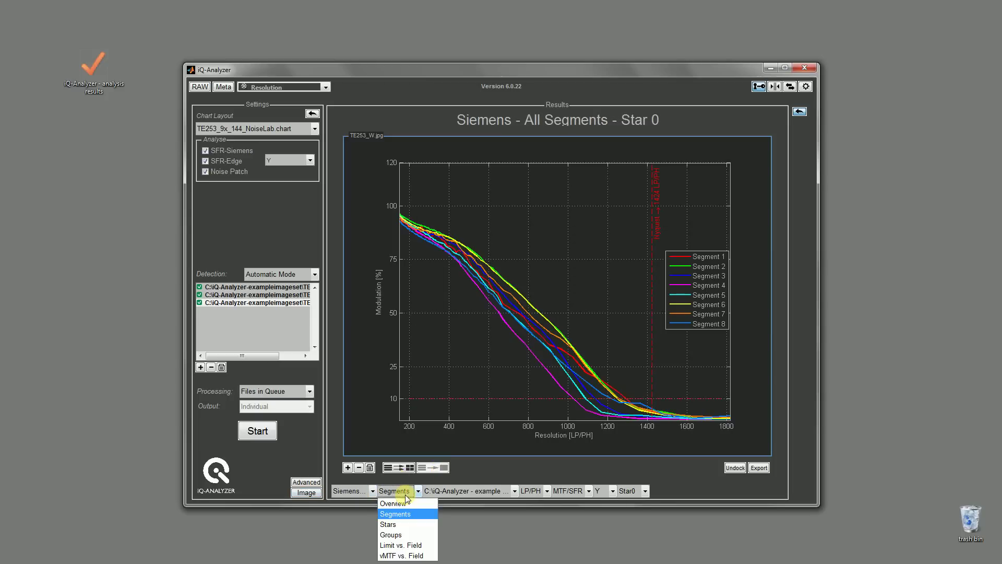
click(401, 524)
click(408, 493)
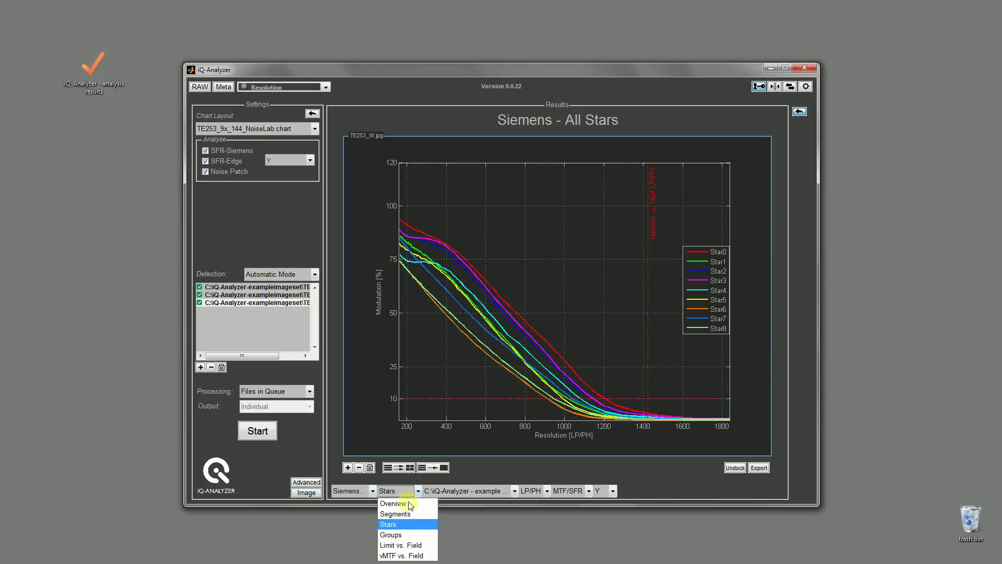
click(412, 541)
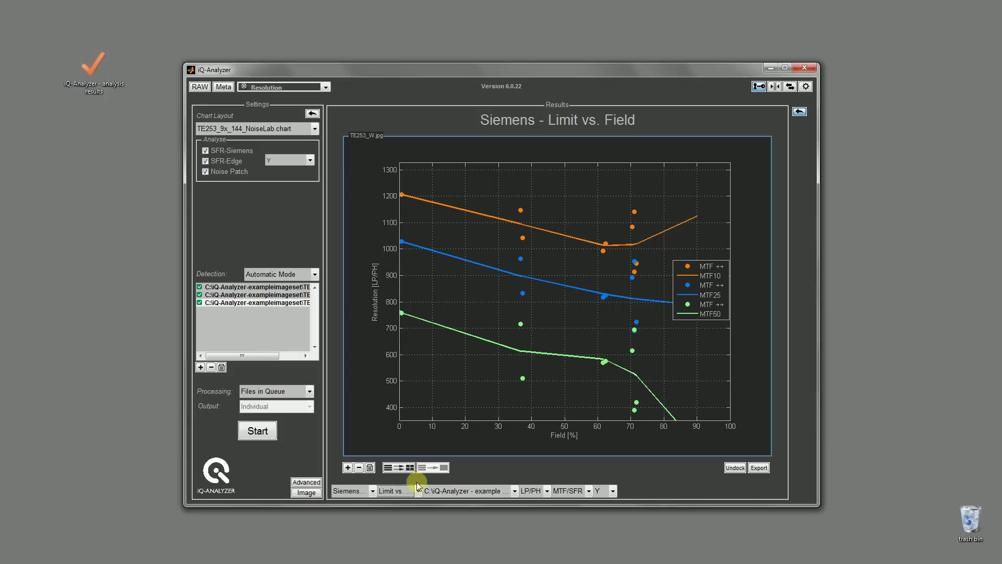
- Create a 2x2 panel grid and load TE253_W's Limit vs. Field plot into the top-left panel
click(348, 467)
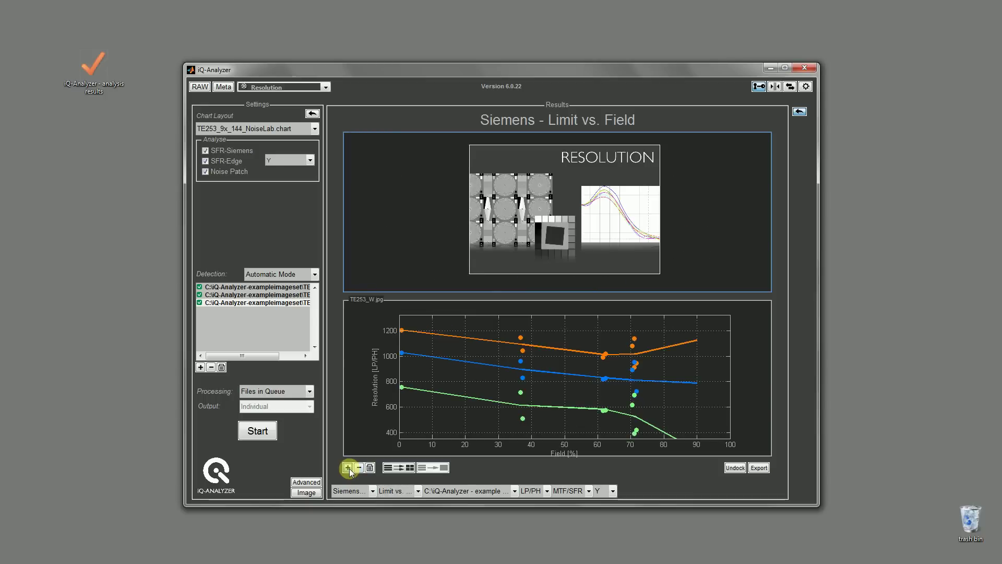
click(348, 468)
click(348, 468)
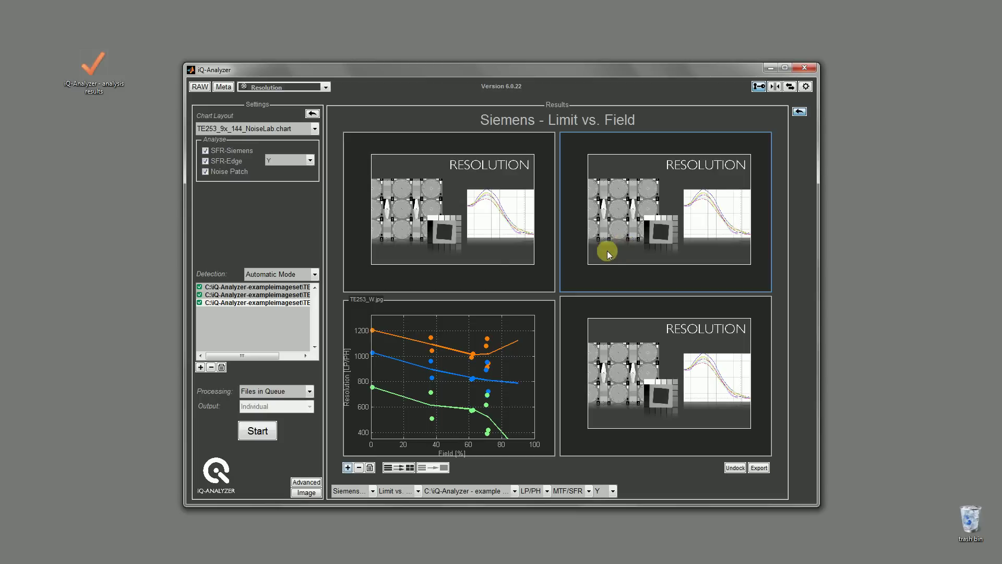
click(507, 286)
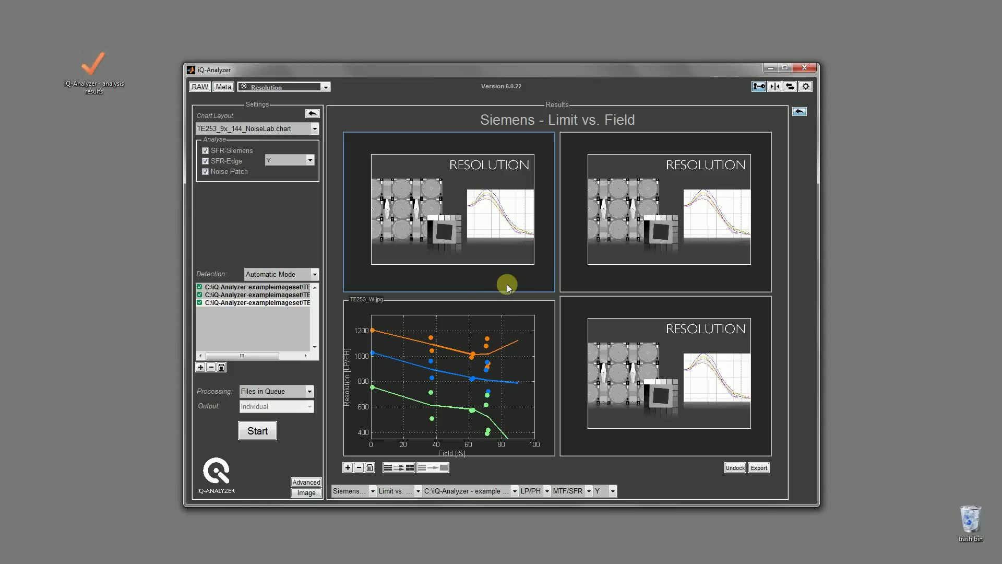
click(283, 287)
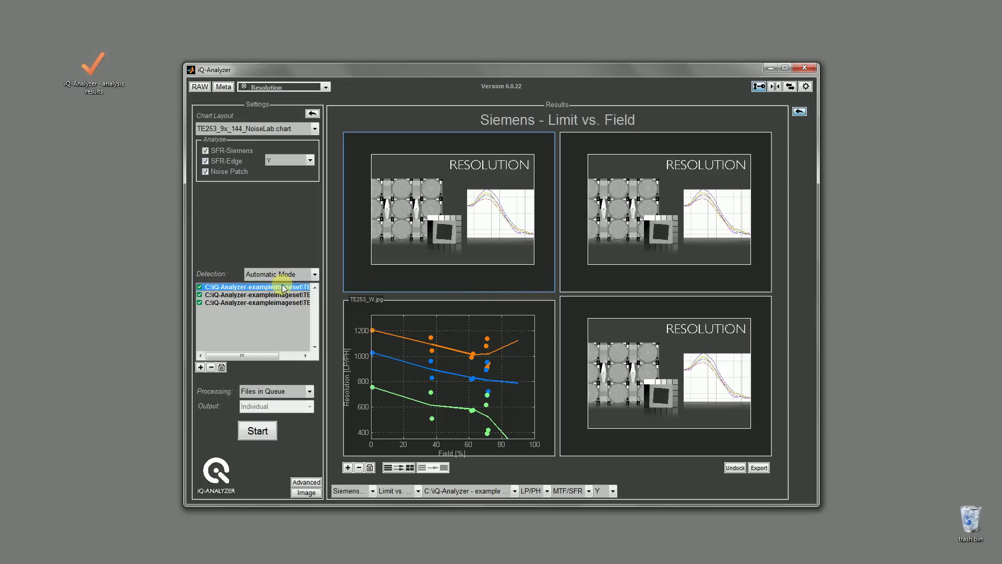
- Switch the top-left panel to the Segments view showing Star 0's All Segments curves
click(389, 490)
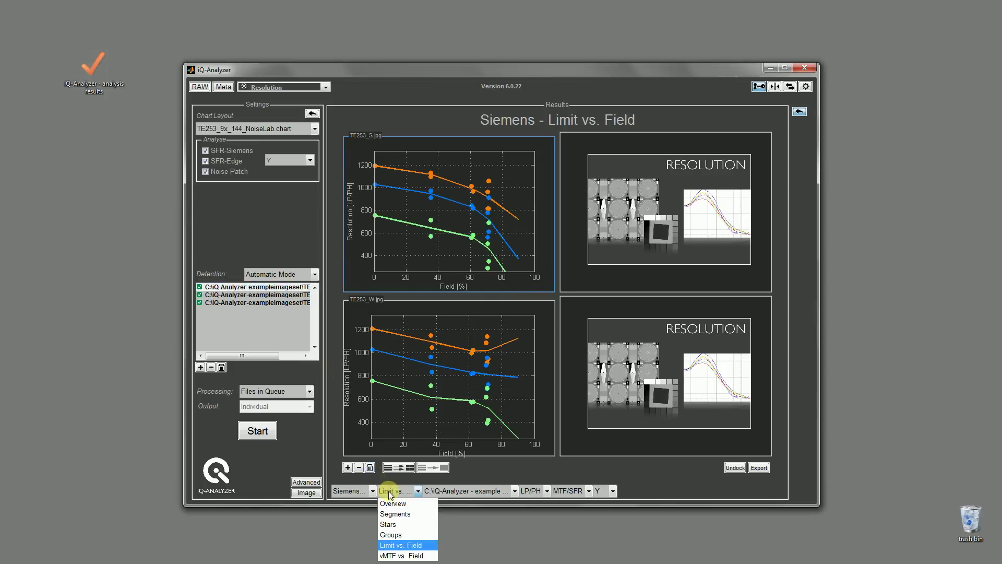
click(396, 514)
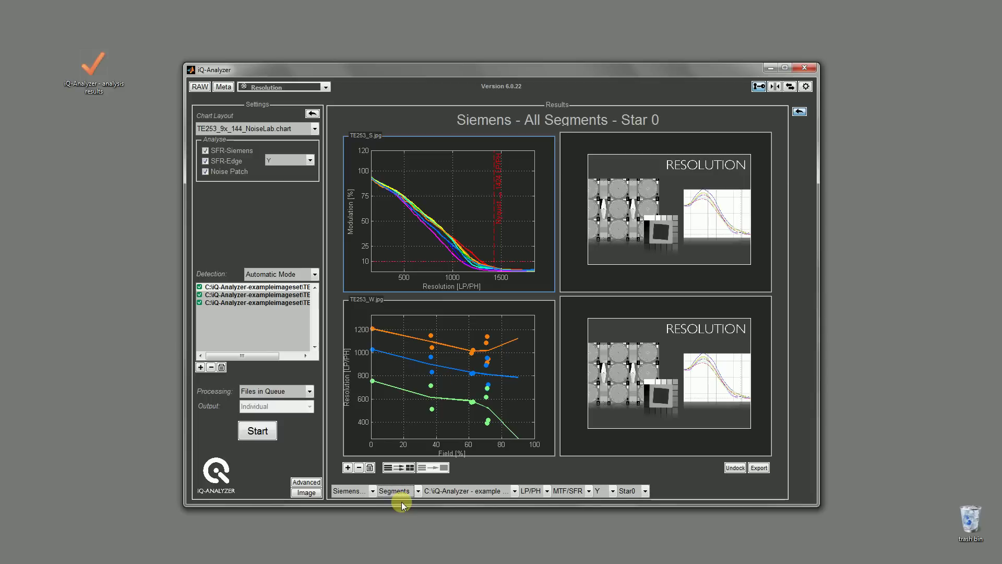
- Clear back to one panel, reload the first image, and choose the Groups center-versus-corner view
click(371, 468)
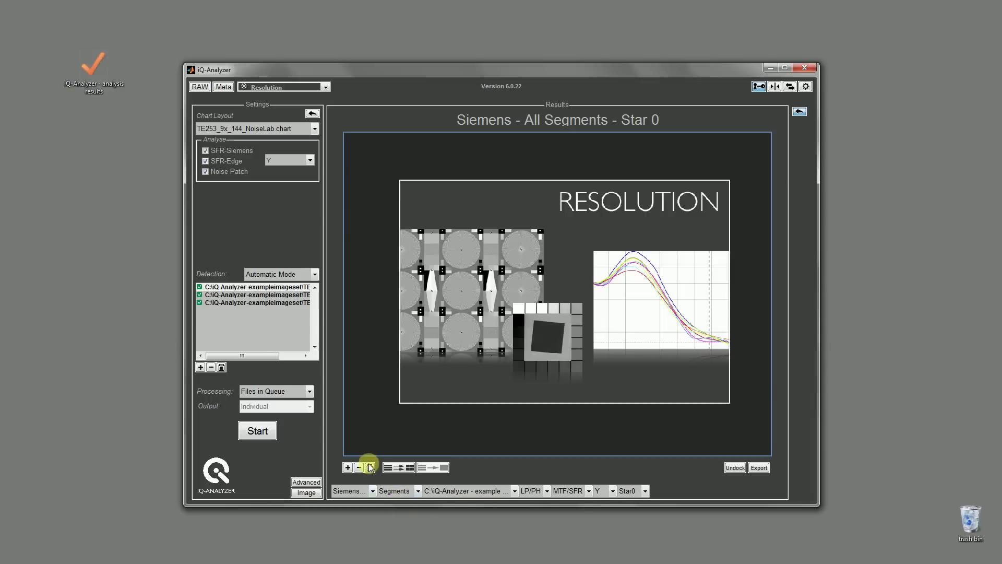
click(292, 287)
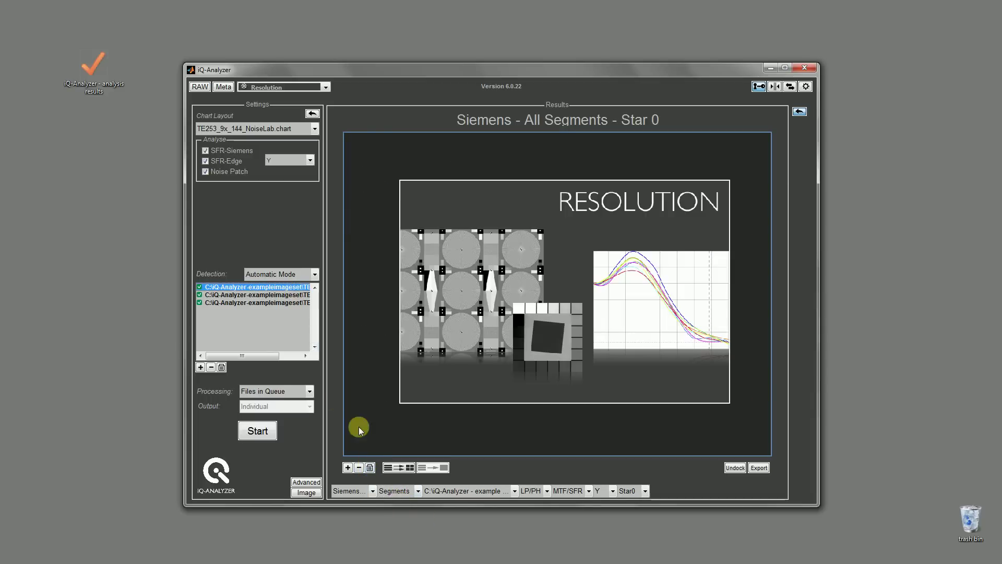
click(400, 492)
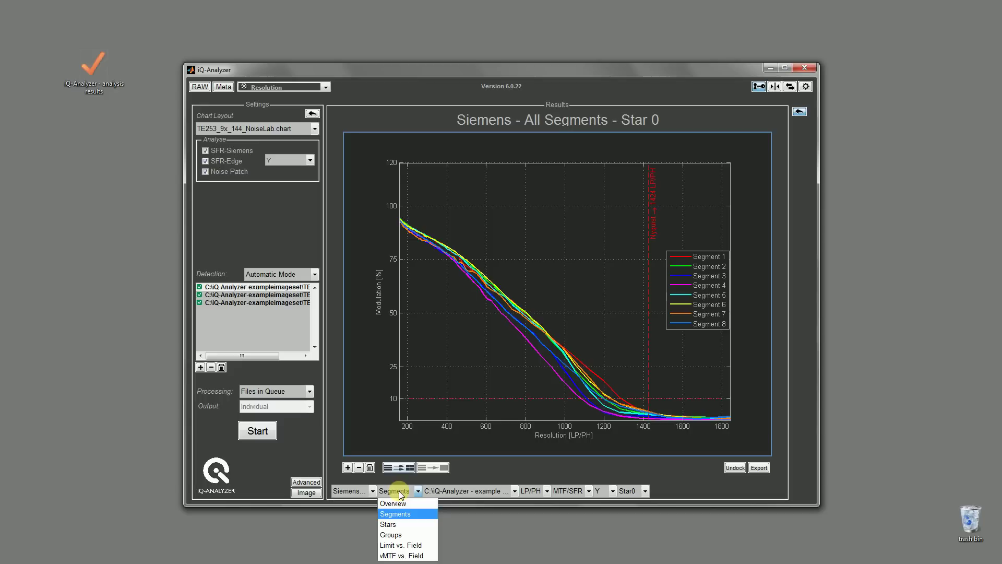
click(399, 533)
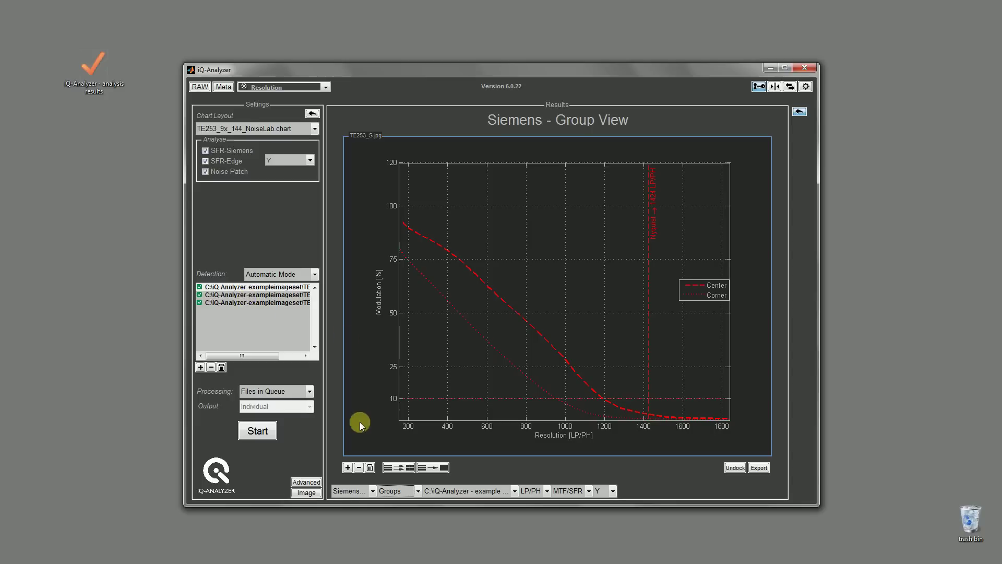
- Toggle the overlay layout to compare the center and corner group curves of all three images
click(423, 468)
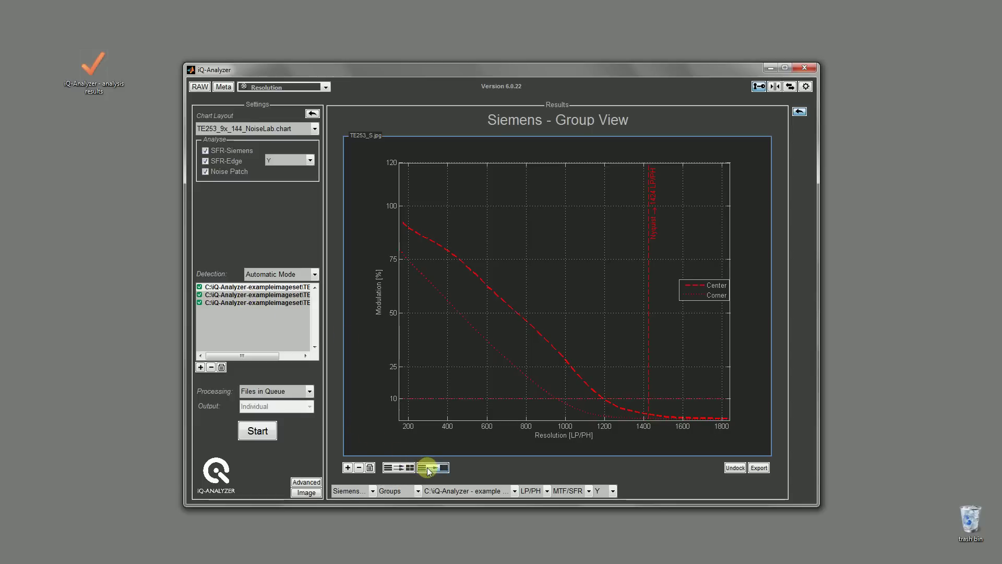